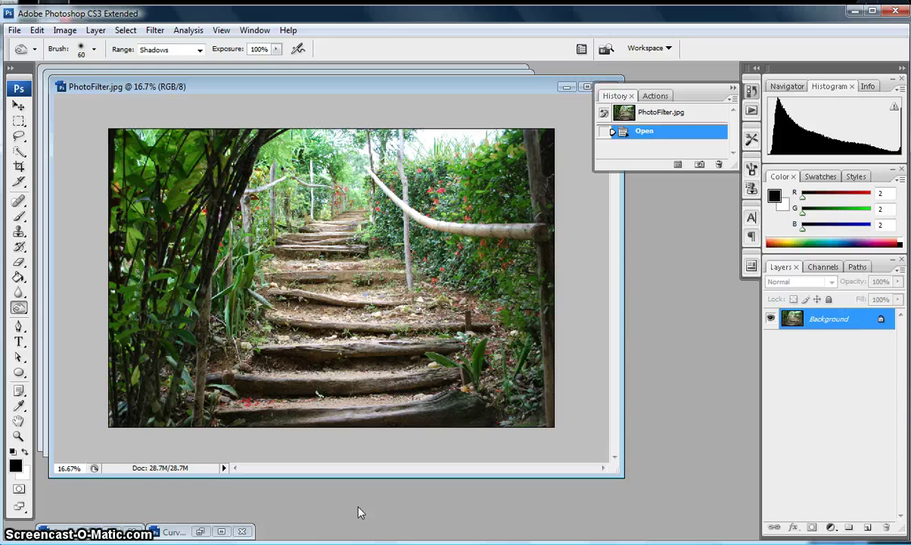
Add a Black & White adjustment layer over the path photo and enable a blue tint with hue 224
{"action": "left_click", "coordinate": [831, 528]}
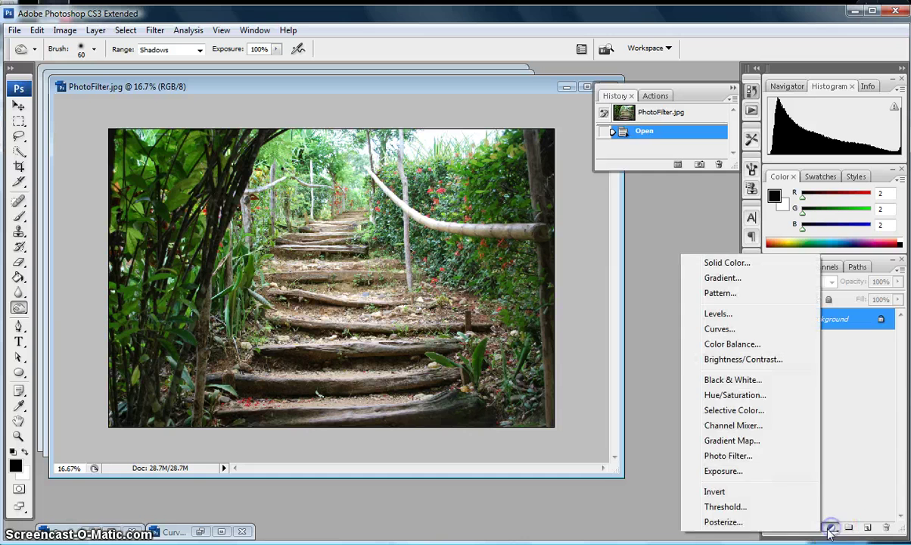
{"action": "left_click", "coordinate": [732, 380]}
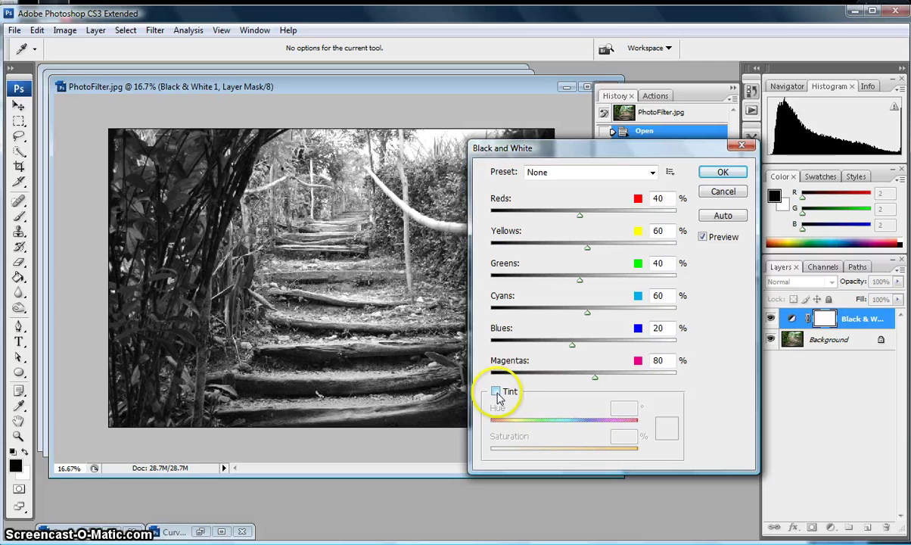
{"action": "left_click", "coordinate": [496, 392]}
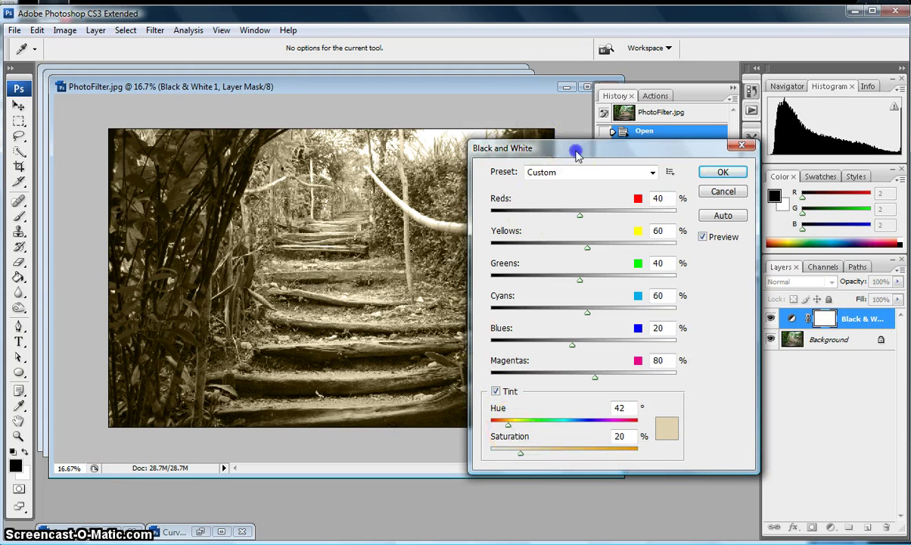
{"action": "left_click_drag", "start_coordinate": [575, 149], "coordinate": [742, 148]}
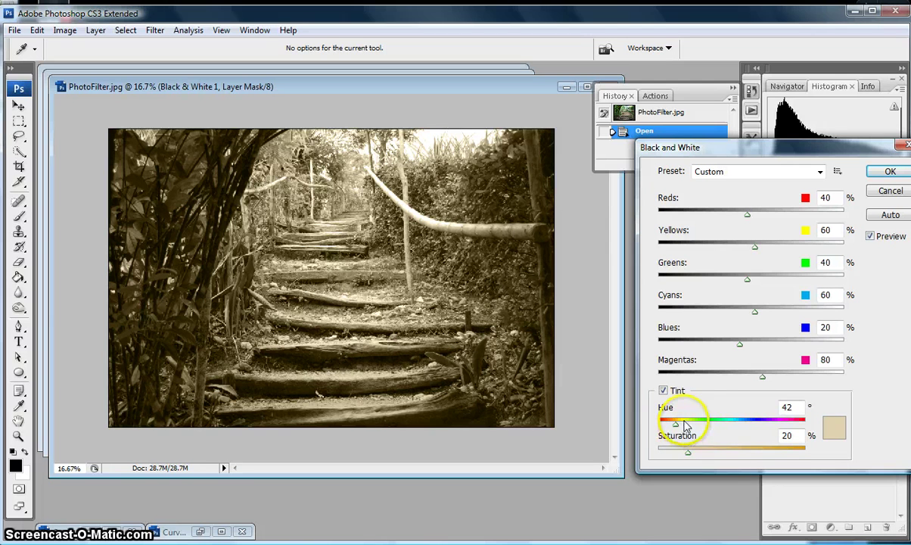
{"action": "left_click_drag", "start_coordinate": [685, 427], "coordinate": [746, 424]}
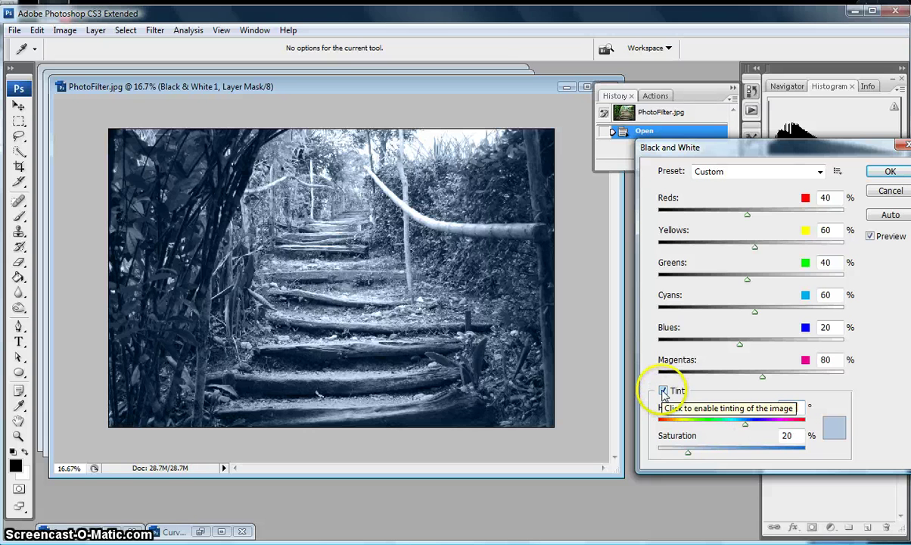
{"action": "left_click_drag", "start_coordinate": [660, 421], "coordinate": [750, 422]}
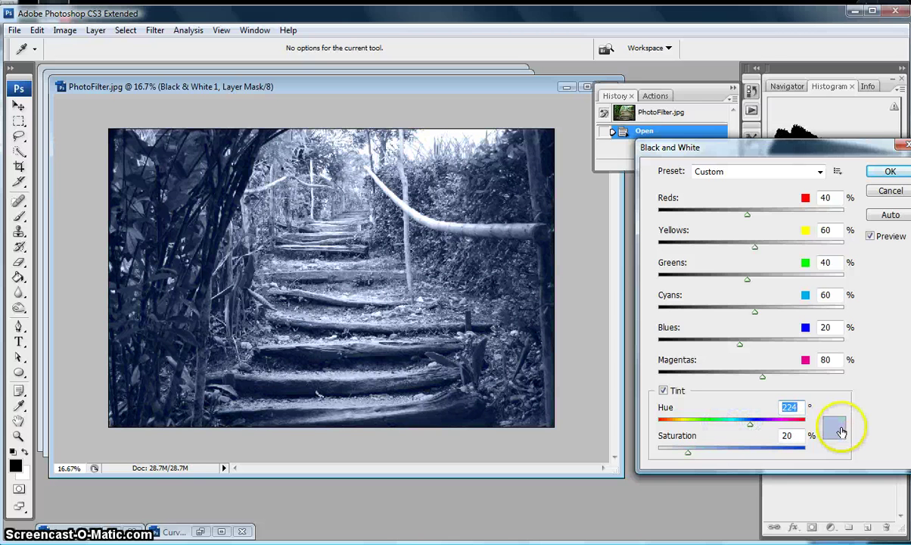
Try a darker blue as the tint's target color in the color picker, and cancel the color choice
{"action": "left_click", "coordinate": [839, 430]}
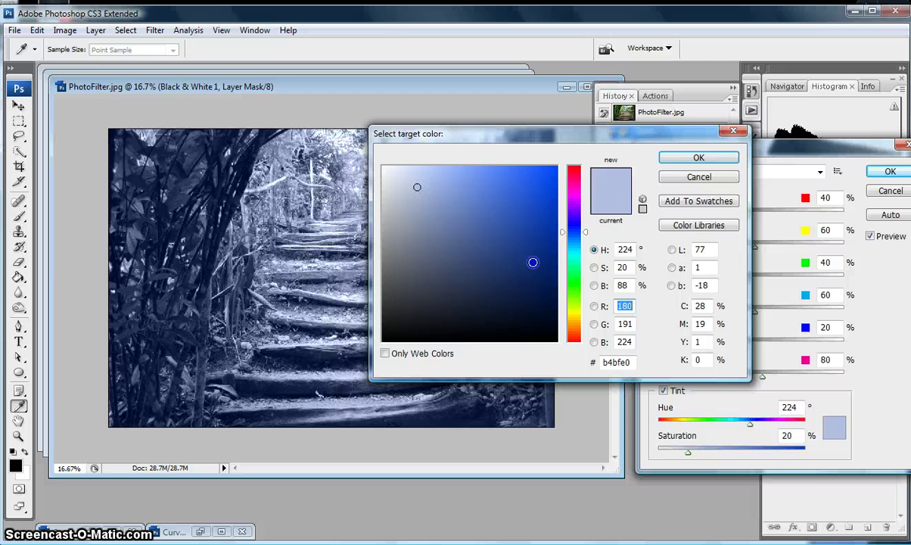
{"action": "left_click", "coordinate": [534, 259]}
{"action": "mouse_move", "coordinate": [544, 224]}
{"action": "left_mouse_down"}
{"action": "mouse_move", "coordinate": [510, 275]}
{"action": "mouse_move", "coordinate": [474, 301]}
{"action": "mouse_move", "coordinate": [476, 263]}
{"action": "mouse_move", "coordinate": [507, 261]}
{"action": "left_mouse_up"}
{"action": "left_click", "coordinate": [700, 177]}
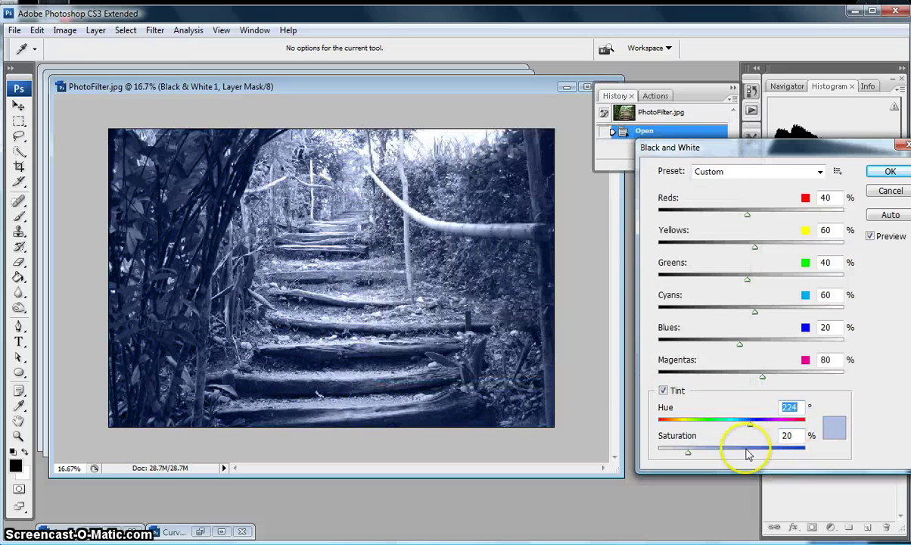
Try a tint with hue 56 and 17% saturation, and cancel the Black & White adjustment
{"action": "left_click_drag", "start_coordinate": [689, 449], "coordinate": [780, 451]}
{"action": "left_click_drag", "start_coordinate": [751, 424], "coordinate": [713, 424]}
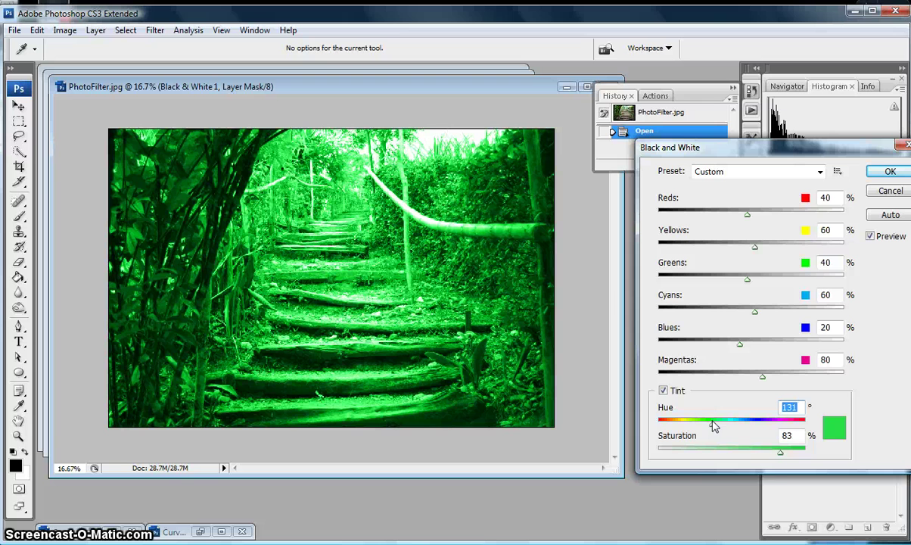
{"action": "left_click_drag", "start_coordinate": [780, 452], "coordinate": [684, 452]}
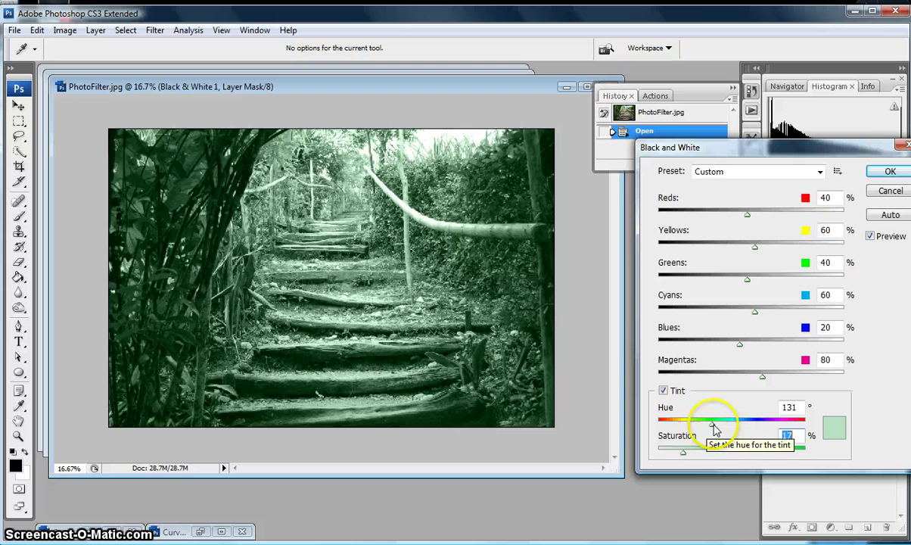
{"action": "left_click_drag", "start_coordinate": [716, 426], "coordinate": [716, 430]}
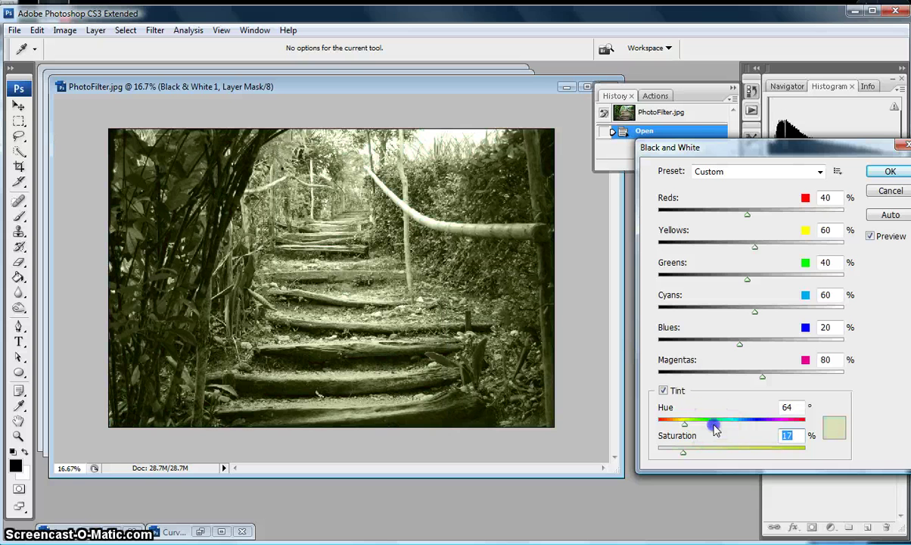
{"action": "left_click", "coordinate": [681, 425]}
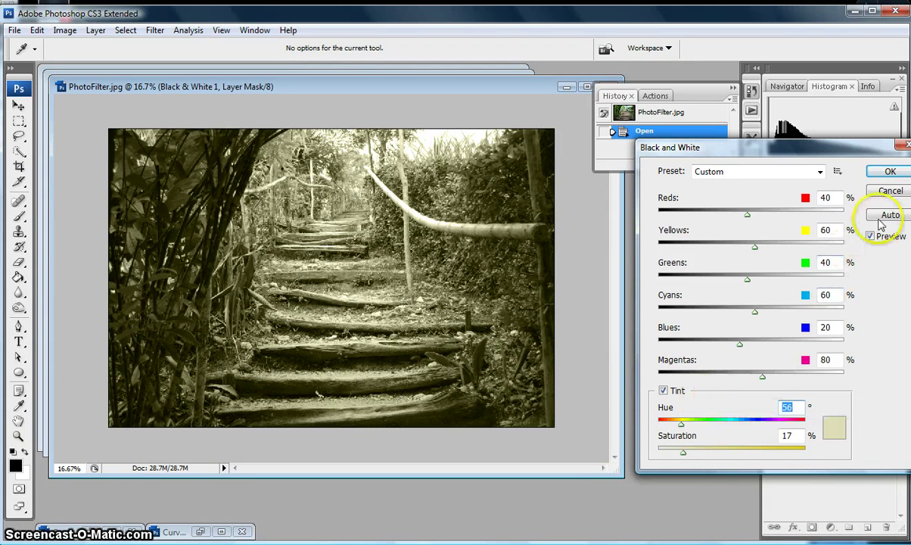
{"action": "left_click_drag", "start_coordinate": [819, 155], "coordinate": [758, 160]}
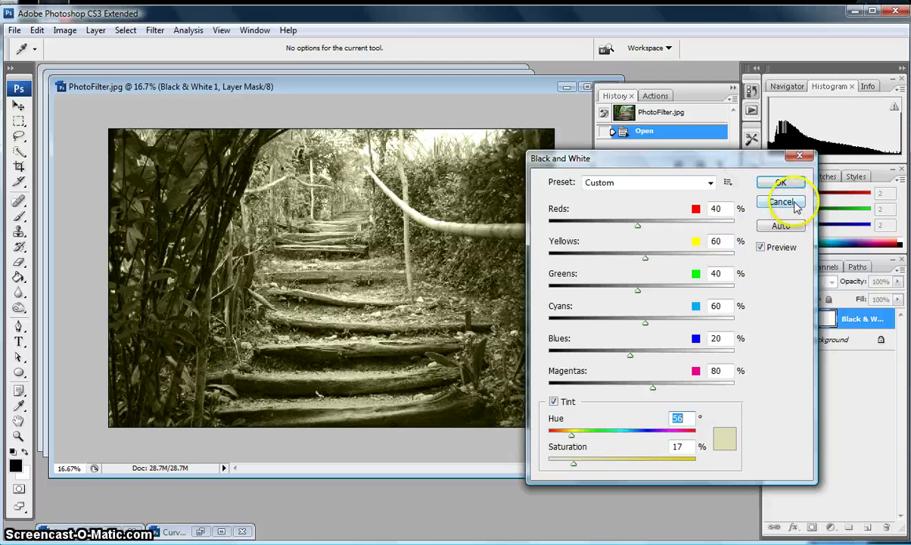
{"action": "left_click", "coordinate": [821, 199]}
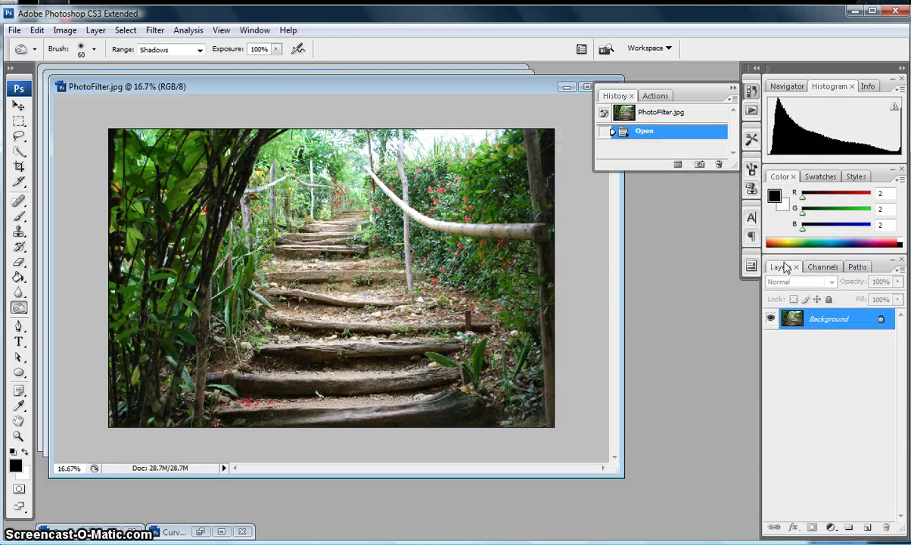
Add a Photo Filter adjustment layer and try the Cooling Filter (82) and Sepia filters
{"action": "left_click", "coordinate": [832, 529]}
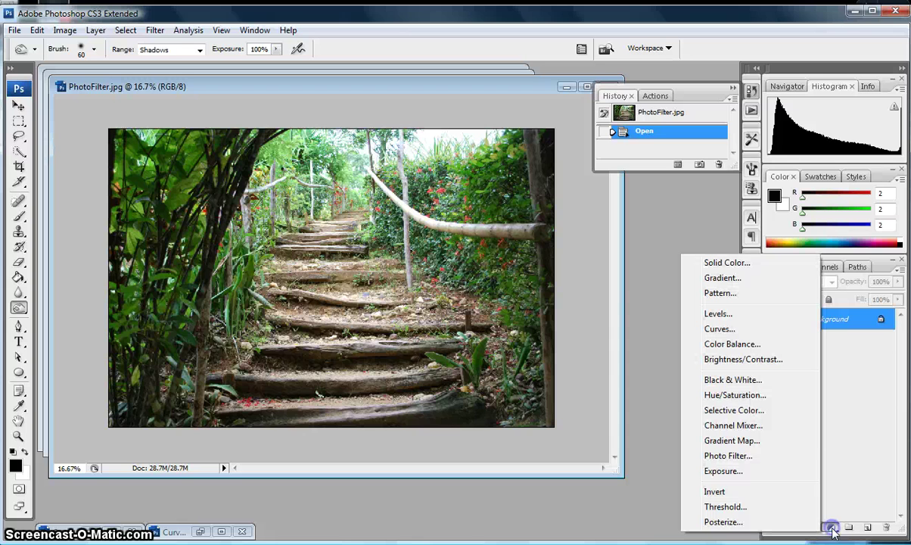
{"action": "left_click", "coordinate": [784, 457]}
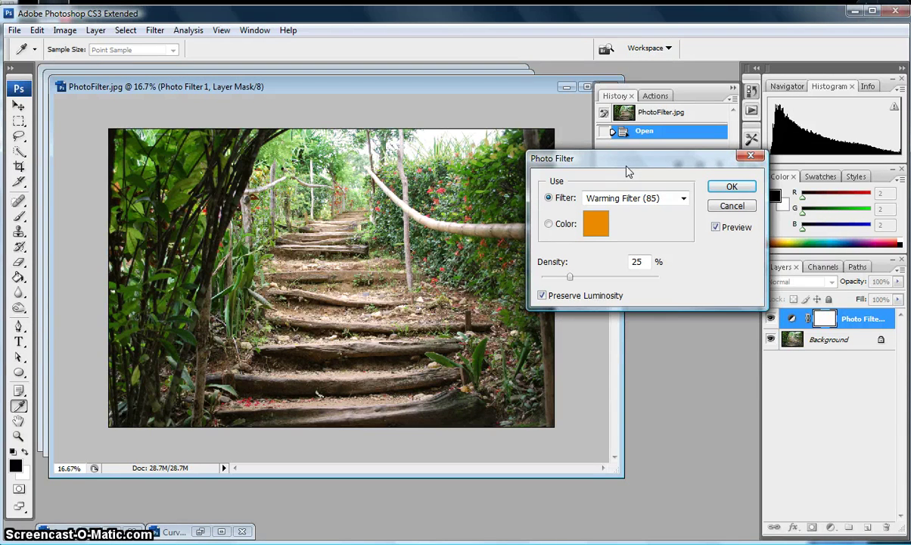
{"action": "left_click", "coordinate": [633, 200]}
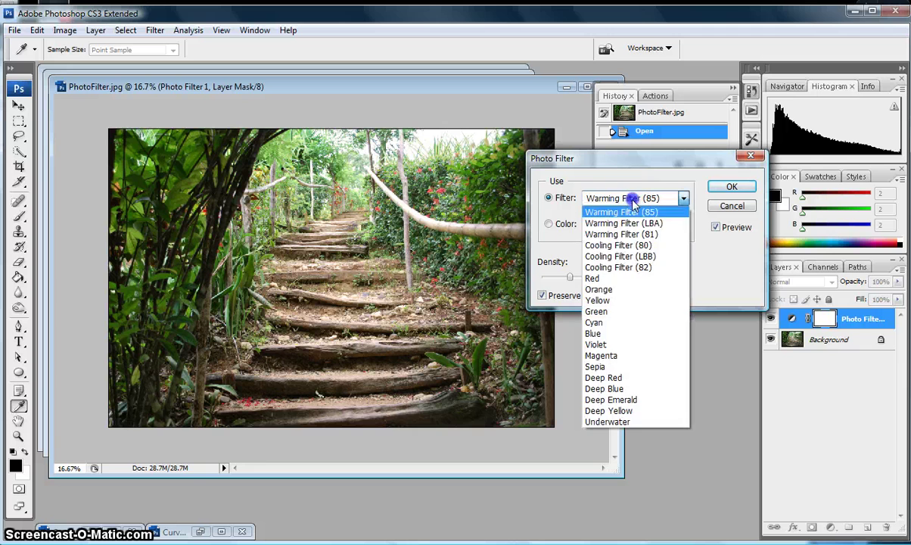
{"action": "left_click", "coordinate": [633, 267]}
{"action": "left_click", "coordinate": [680, 199]}
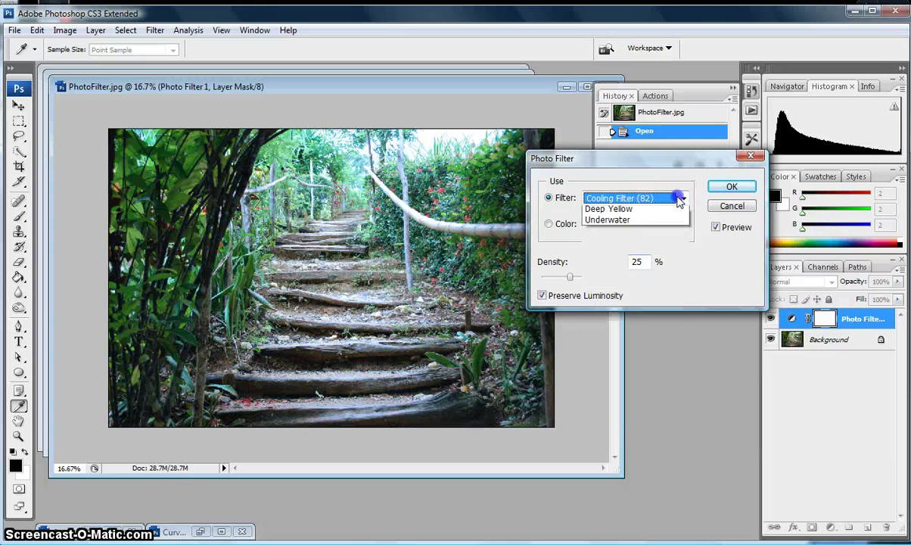
{"action": "left_click", "coordinate": [618, 369]}
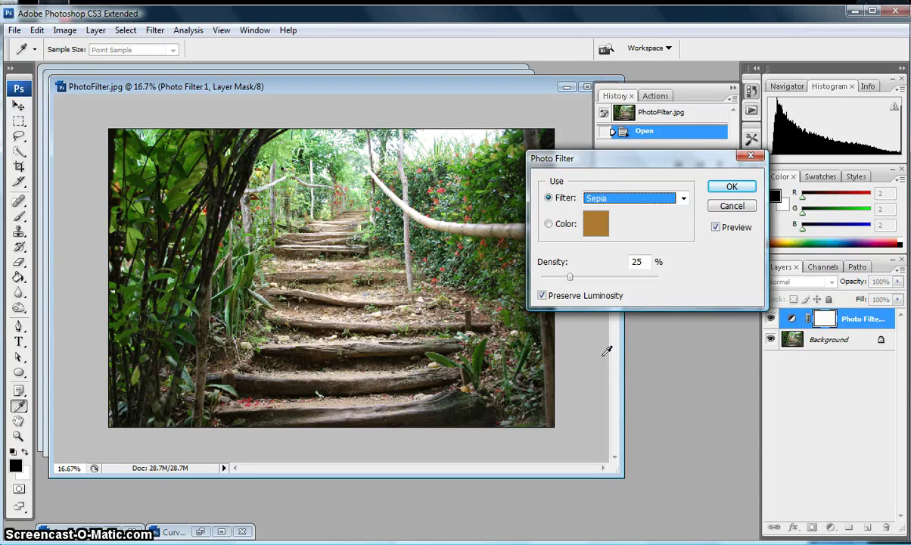
Try Cooling Filter (LBB), reset the Photo Filter settings to their defaults, and cancel the adjustment
{"action": "left_click", "coordinate": [683, 198]}
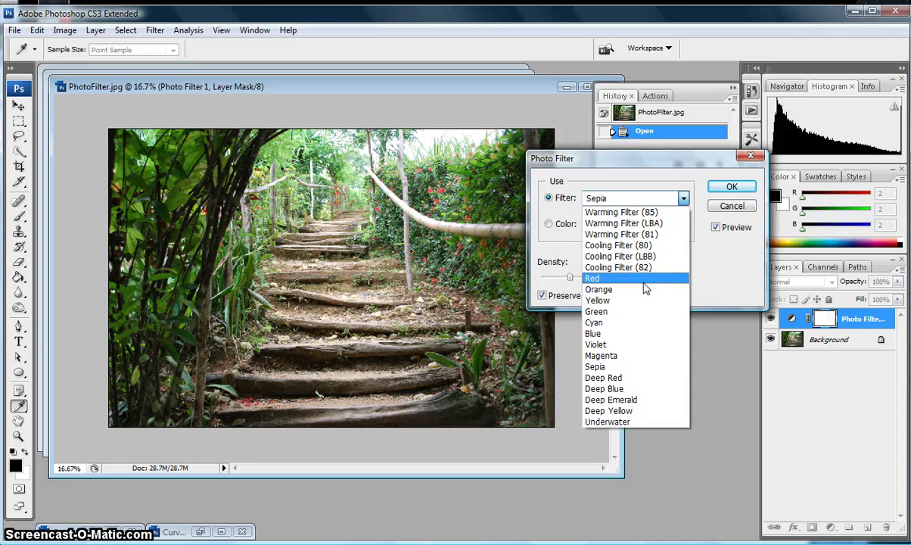
{"action": "left_click", "coordinate": [640, 256]}
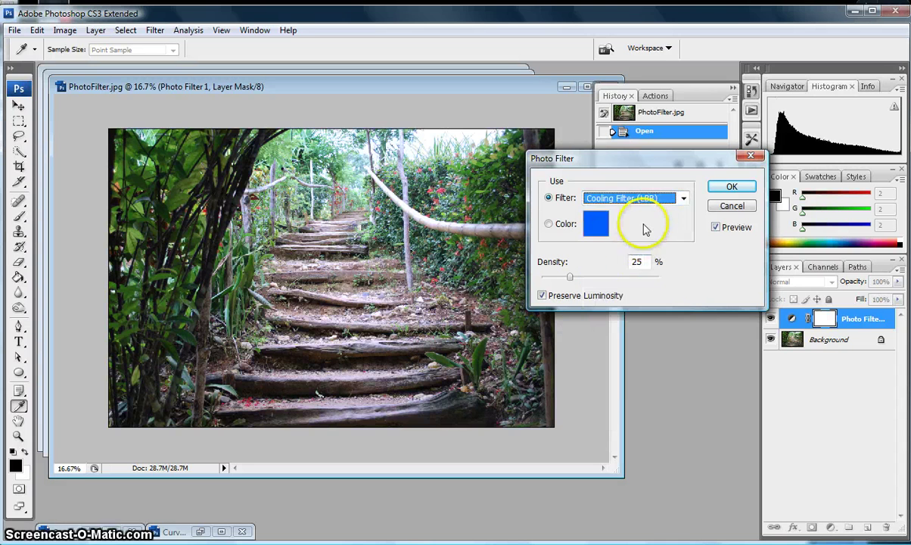
{"action": "left_click", "coordinate": [683, 198]}
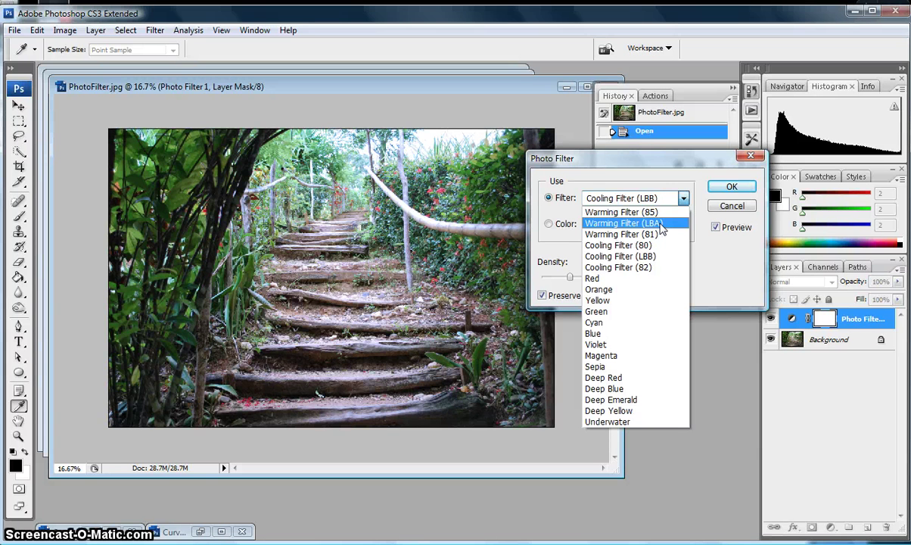
{"action": "left_click", "coordinate": [727, 210]}
{"action": "key", "text": "alt"}
{"action": "left_click", "coordinate": [732, 207]}
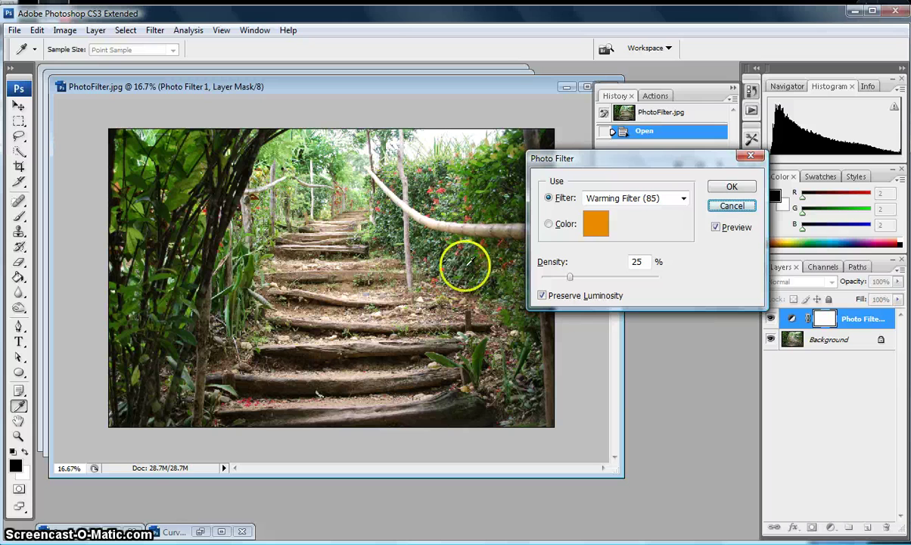
{"action": "left_click", "coordinate": [684, 201]}
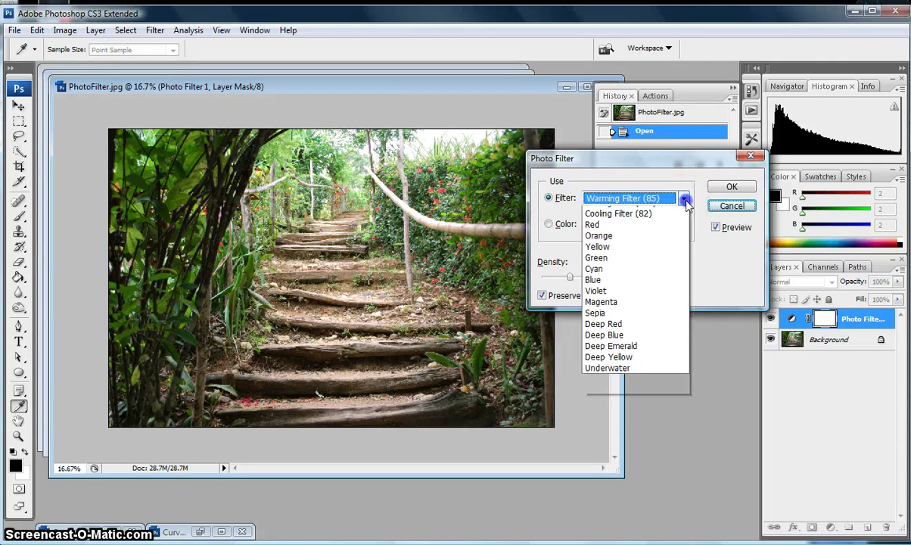
{"action": "left_click", "coordinate": [727, 209]}
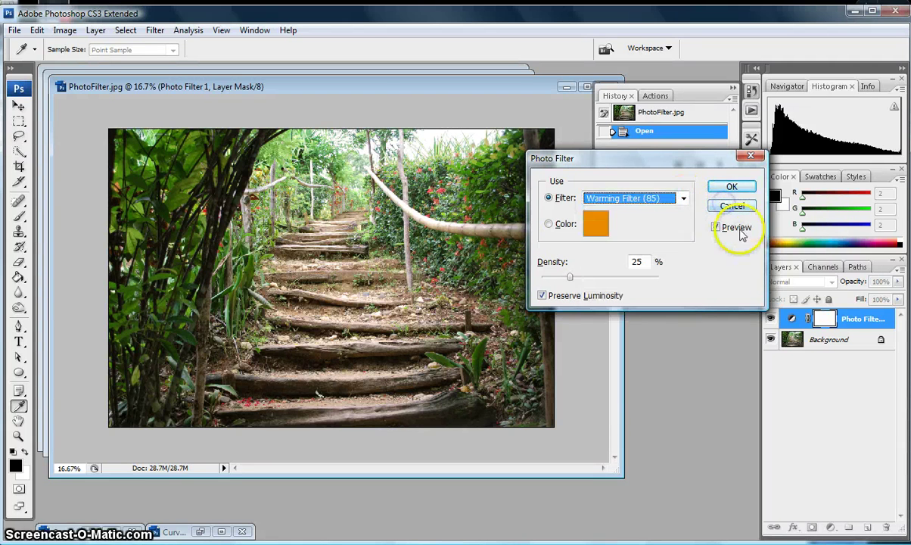
{"action": "left_click", "coordinate": [732, 206]}
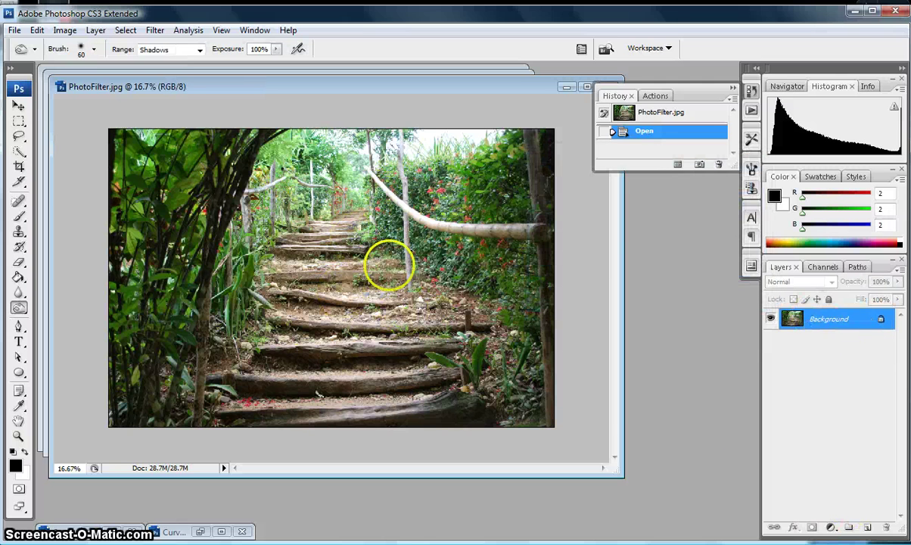
Add a Photo Filter adjustment layer over the path photo using Cooling Filter (LBB)
{"action": "left_click", "coordinate": [831, 528]}
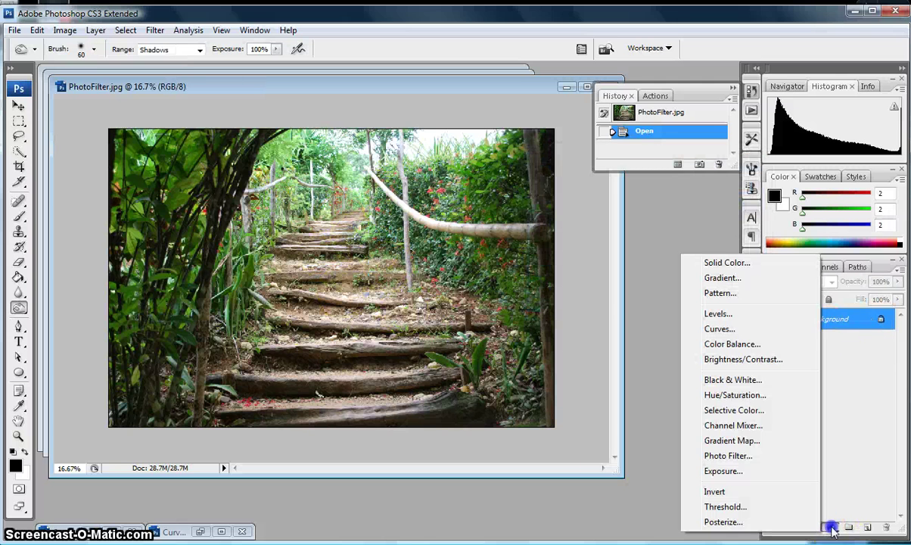
{"action": "left_click", "coordinate": [726, 456]}
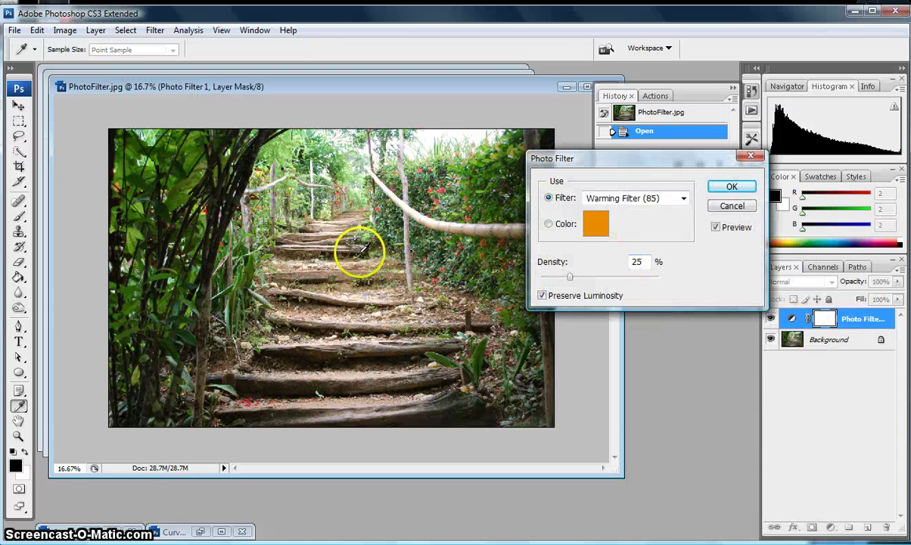
{"action": "left_click", "coordinate": [684, 199]}
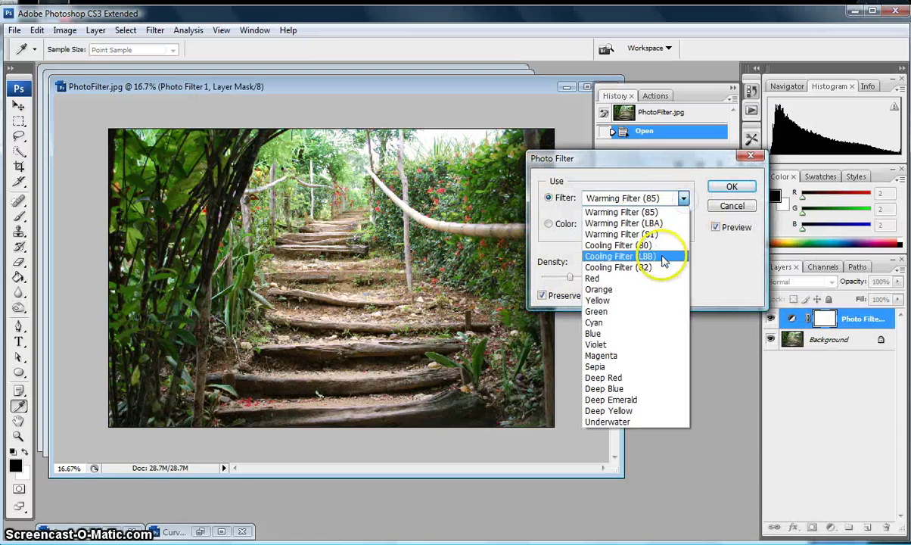
{"action": "left_click", "coordinate": [626, 255]}
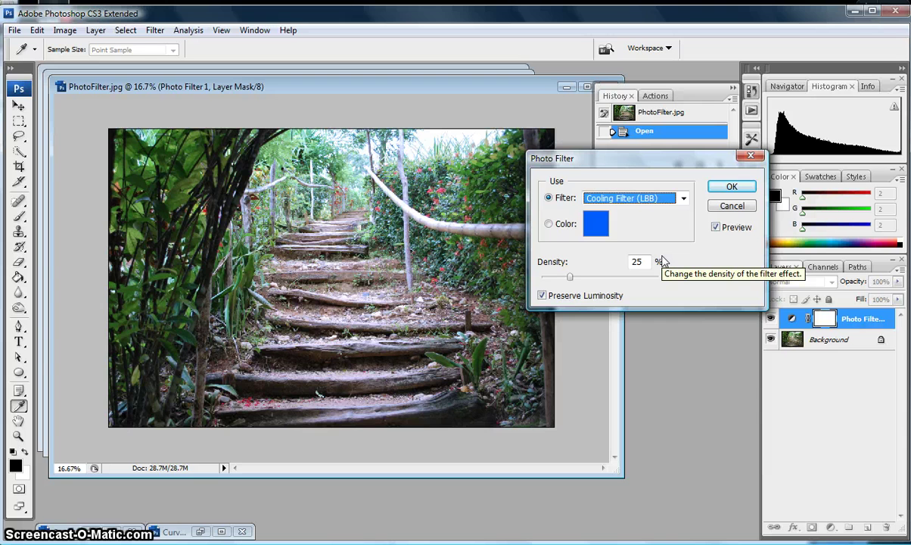
Set the density of the cooling photo filter to 28%
{"action": "left_click_drag", "start_coordinate": [570, 277], "coordinate": [571, 280]}
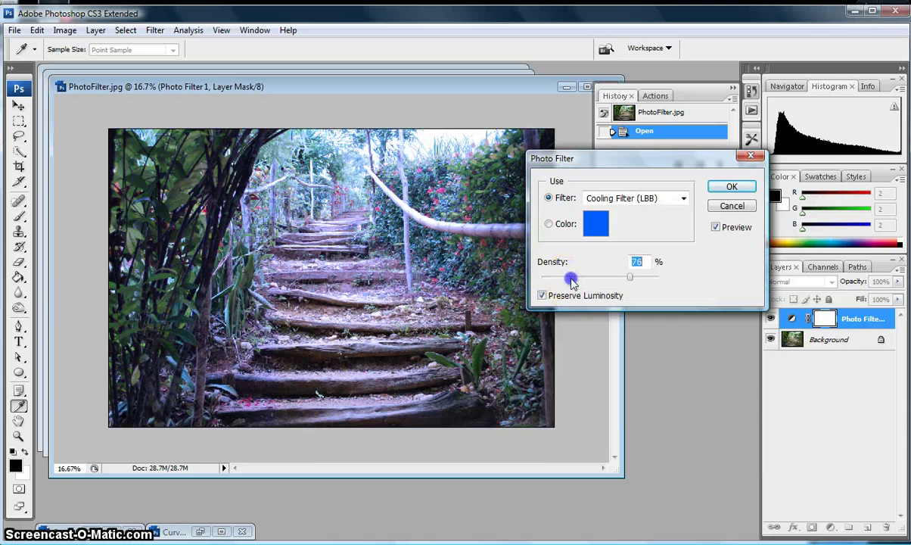
{"action": "left_click", "coordinate": [571, 280]}
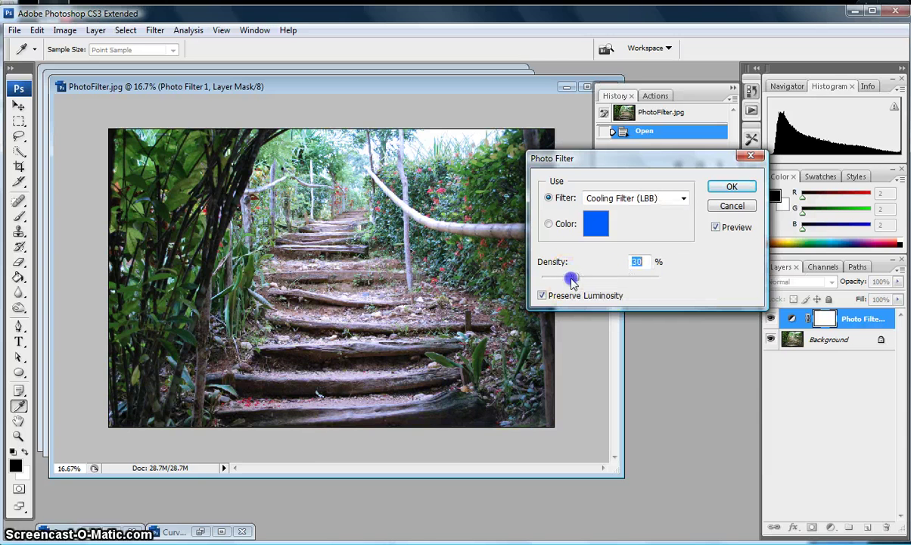
{"action": "left_click_drag", "start_coordinate": [571, 280], "coordinate": [566, 280]}
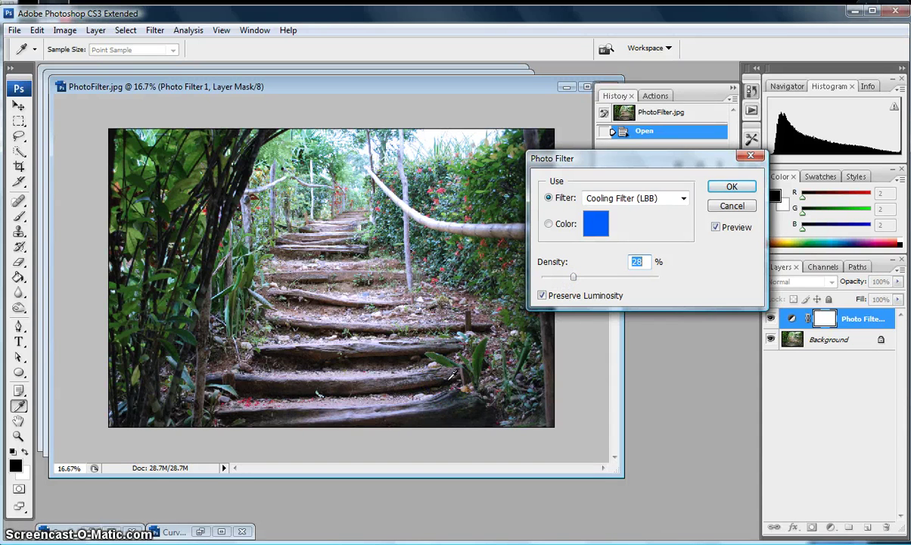
{"action": "left_click", "coordinate": [457, 377]}
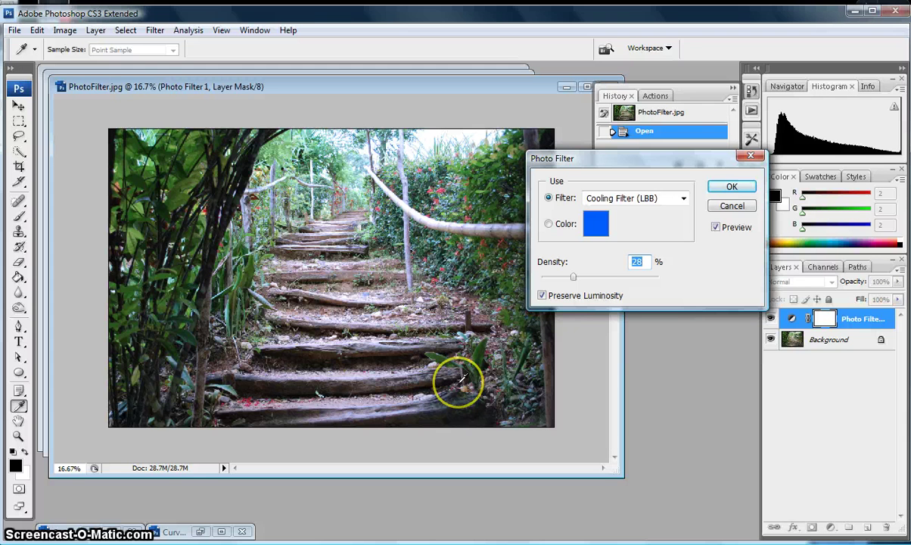